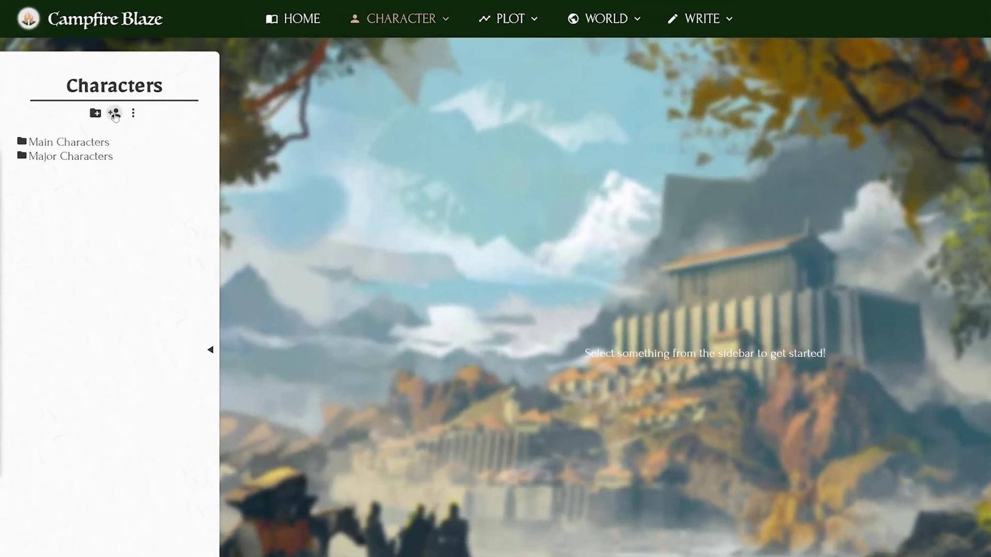
Step: Create a new character and rename it with the councilman's title and surname
{"action": "left_click", "coordinate": [114, 113]}
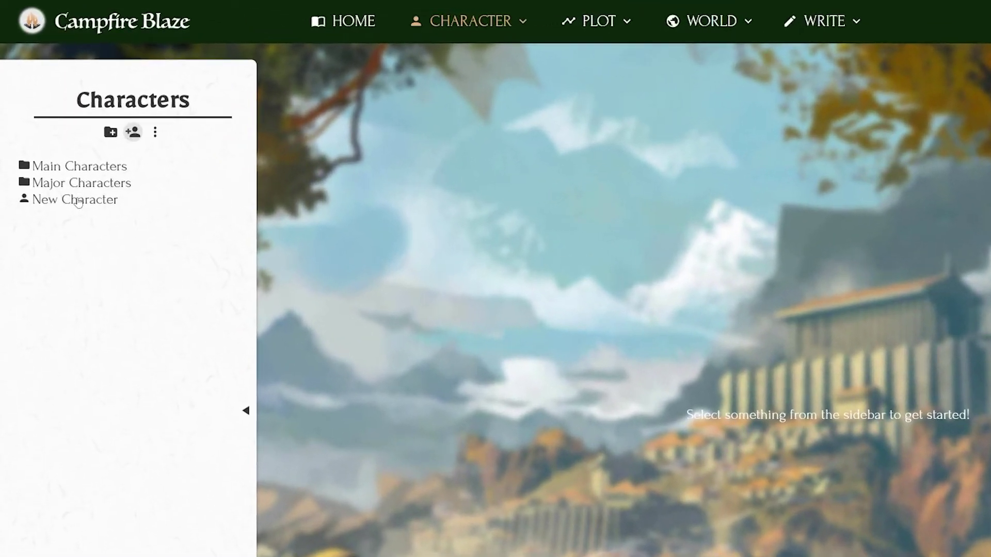
{"action": "left_click", "coordinate": [79, 201]}
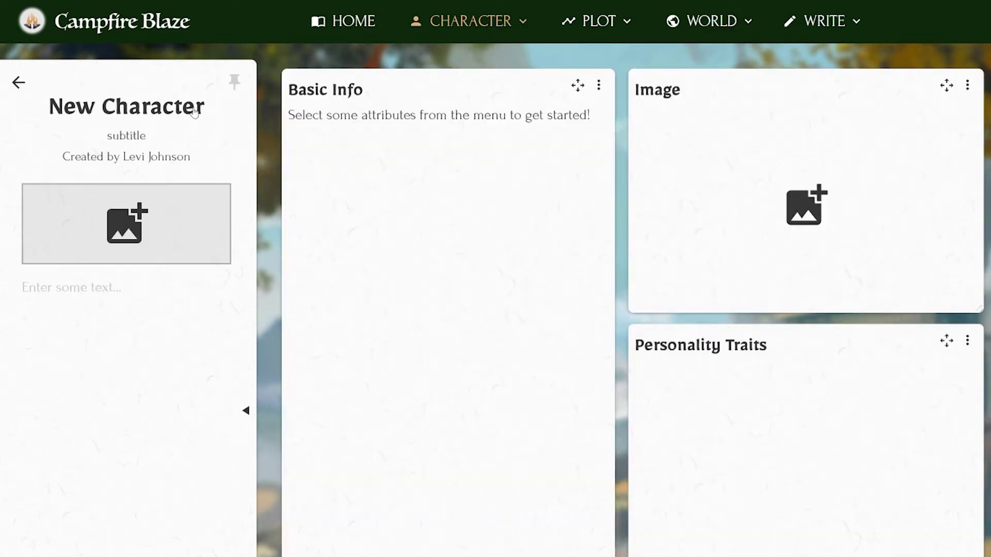
{"action": "left_click", "coordinate": [194, 112]}
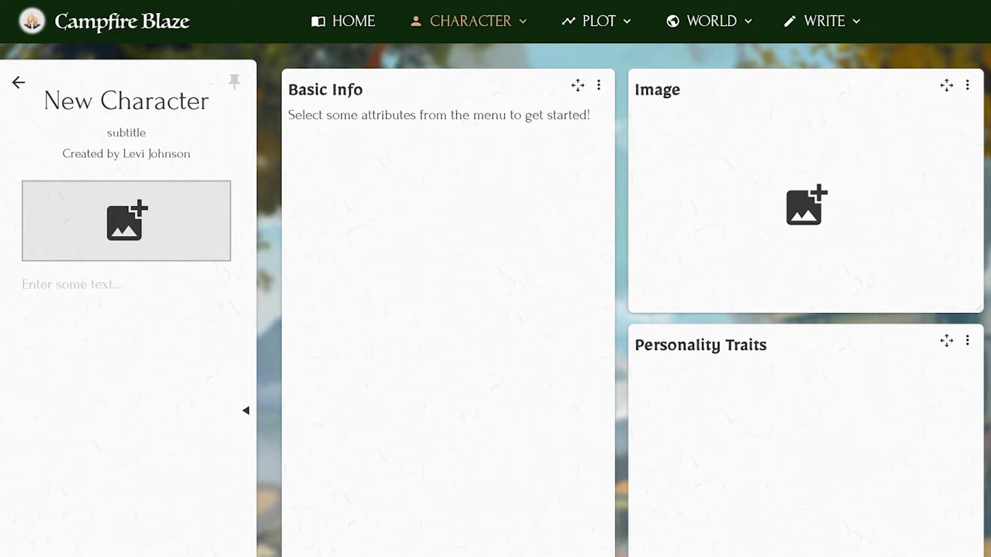
{"action": "left_click_drag", "start_coordinate": [209, 101], "coordinate": [43, 101]}
{"action": "type", "text": "Co"}
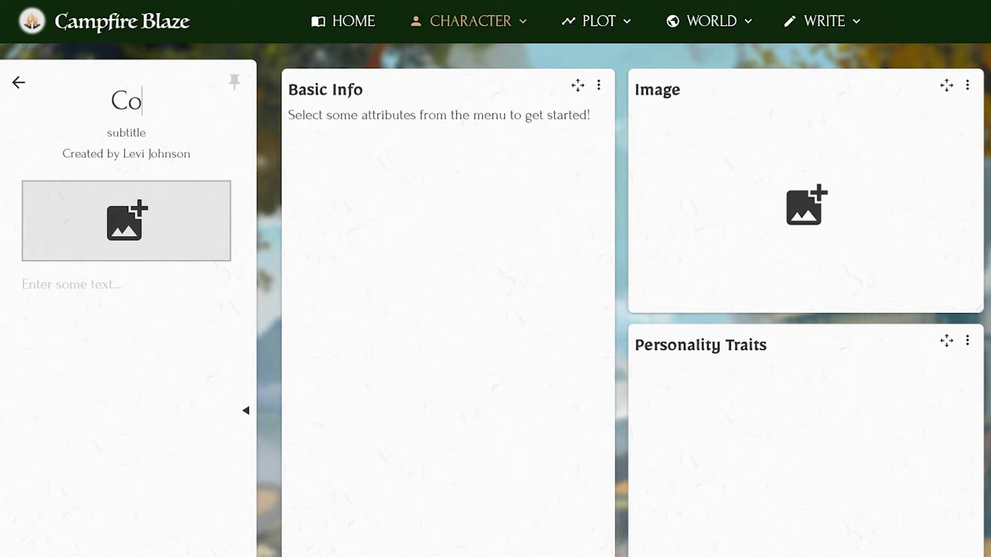
{"action": "type", "text": "uncilman Rothfang"}
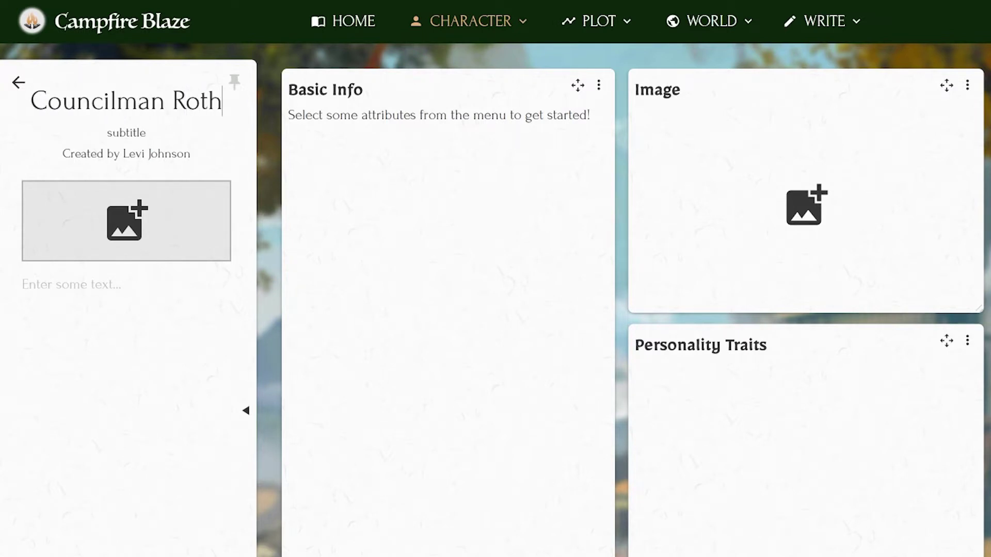
{"action": "key", "text": "Return"}
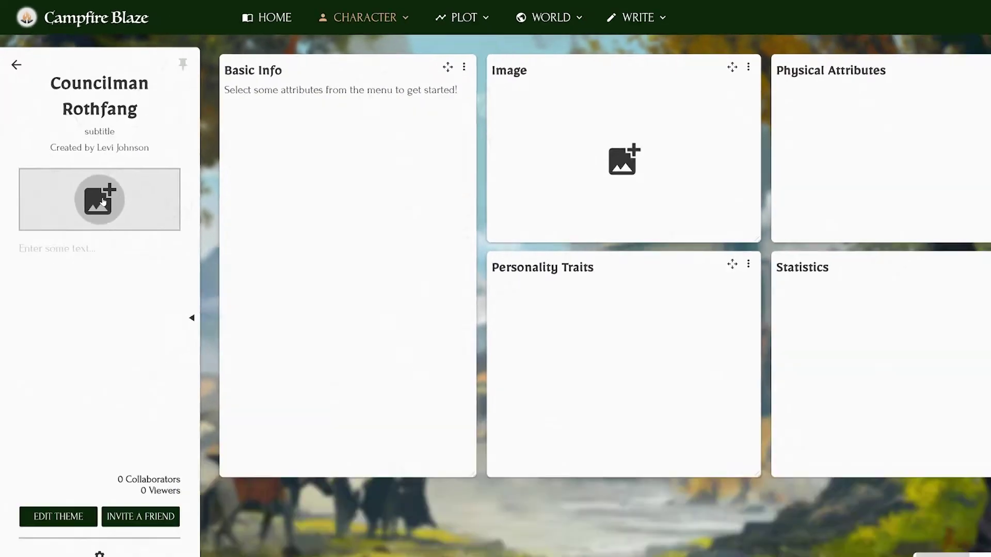
Step: Set the black-and-white illustration of the robed man as the character's profile image
{"action": "left_click", "coordinate": [131, 259]}
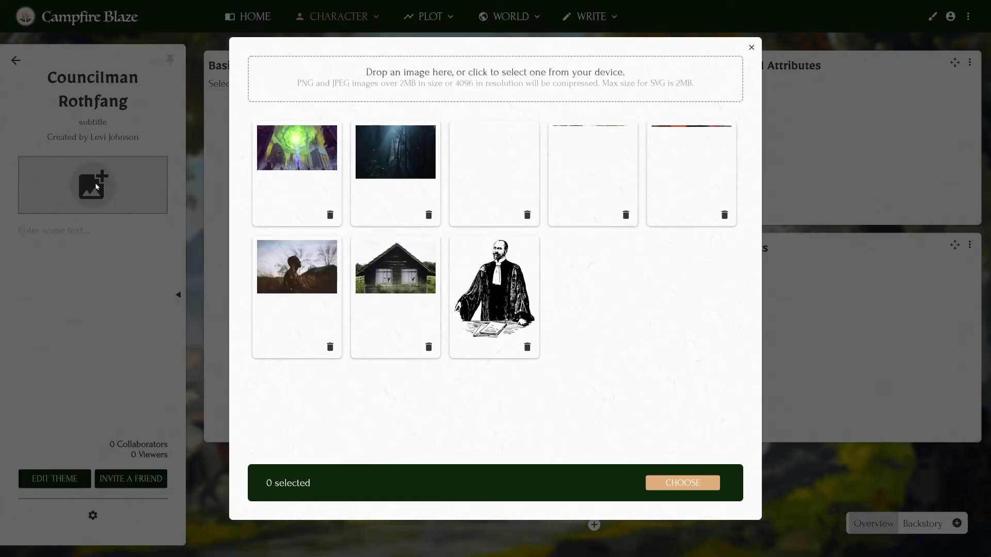
{"action": "left_click", "coordinate": [502, 298]}
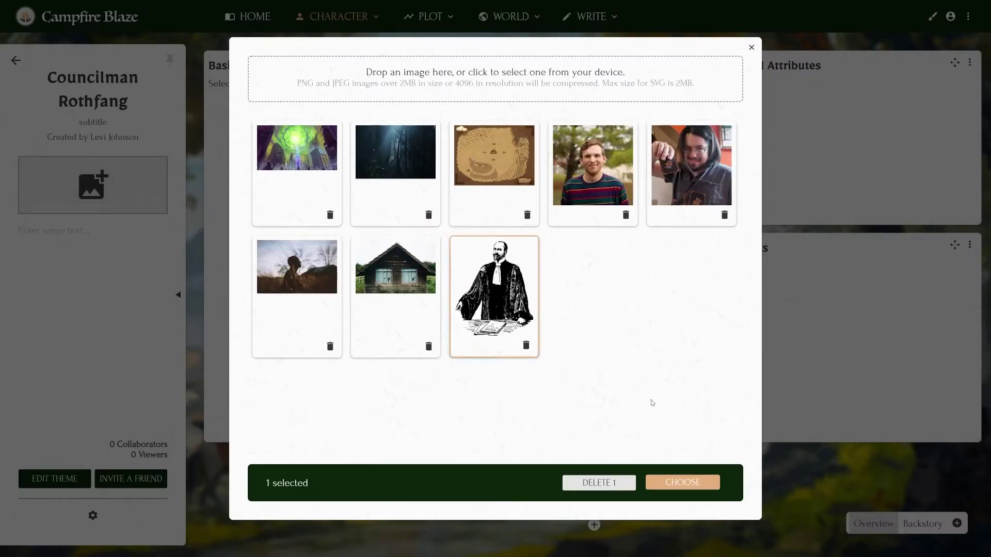
{"action": "left_click", "coordinate": [675, 485]}
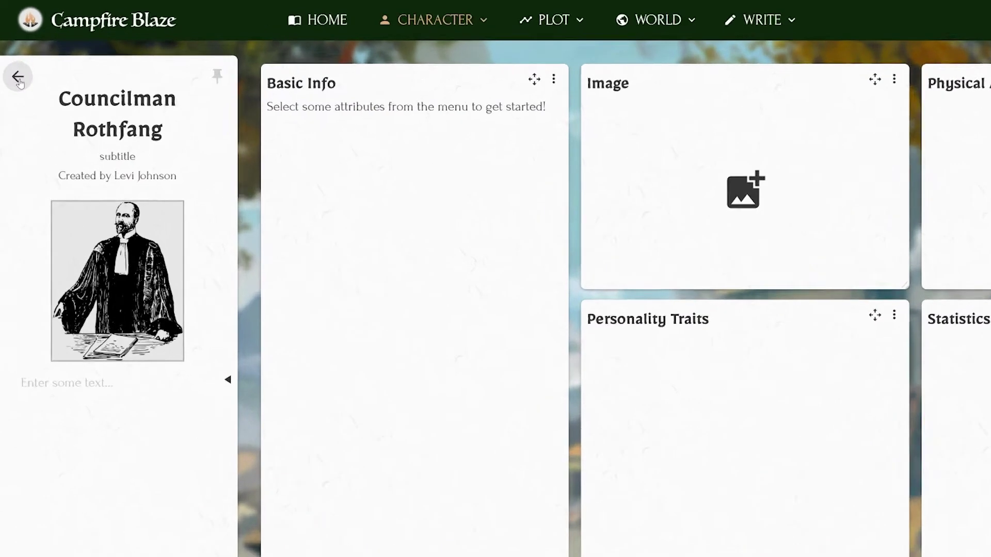
Step: Return to the character list, create a new folder, move the councilman into it and expand the folder
{"action": "left_click", "coordinate": [16, 62]}
{"action": "left_click", "coordinate": [110, 133]}
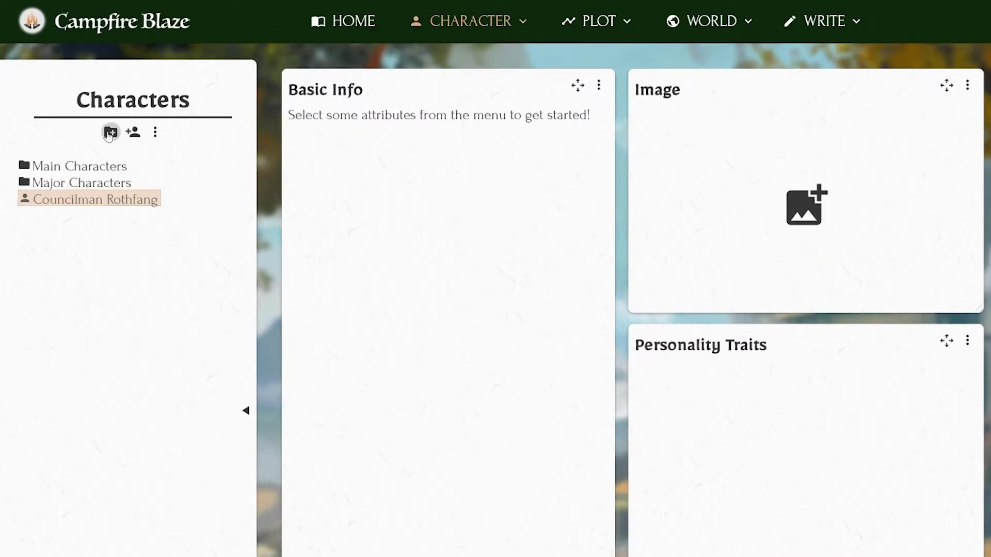
{"action": "left_click_drag", "start_coordinate": [81, 201], "coordinate": [70, 223]}
{"action": "left_click", "coordinate": [49, 201]}
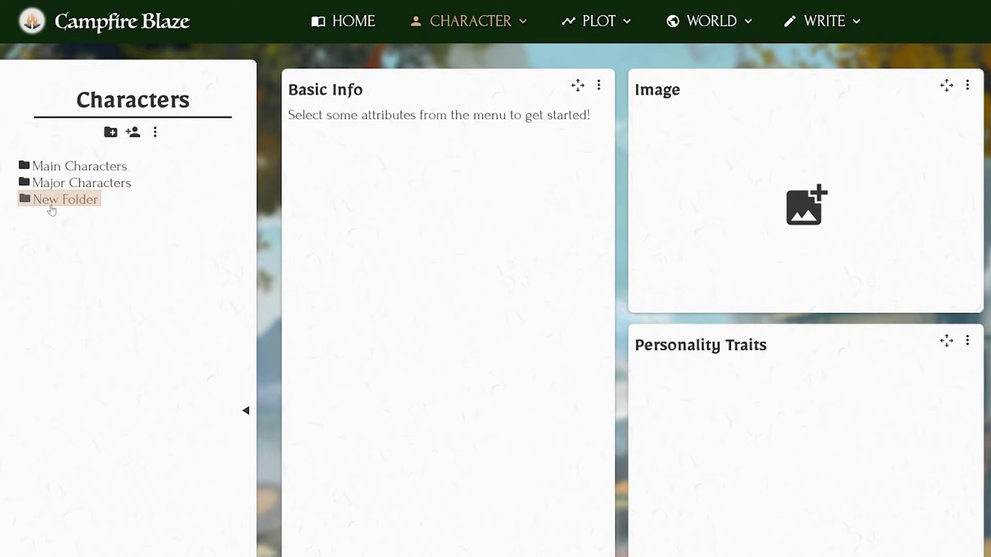
Step: Rename the new folder to "Side Characters"
{"action": "right_click", "coordinate": [51, 145]}
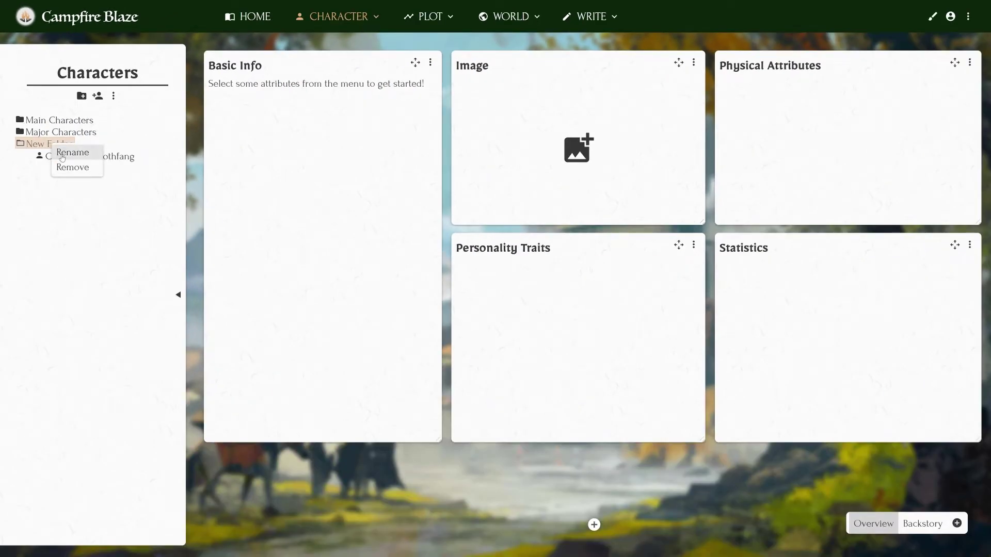
{"action": "left_click", "coordinate": [58, 152]}
{"action": "type", "text": "Side Characters"}
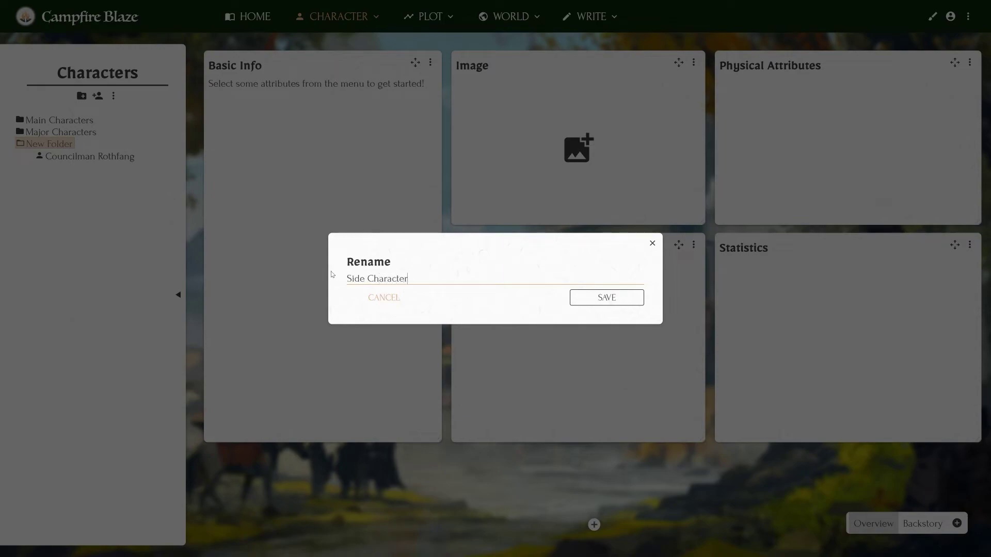
{"action": "key", "text": "Return"}
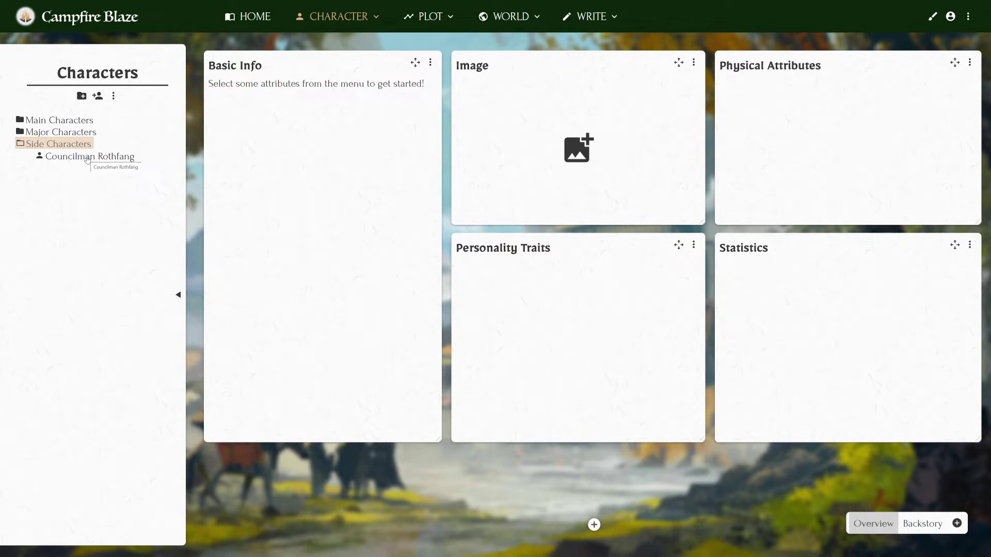
Step: Open the councilman and select the Given Name, Full Name, Age and Place of Residence attributes for the Basic Info panel
{"action": "left_click", "coordinate": [88, 157]}
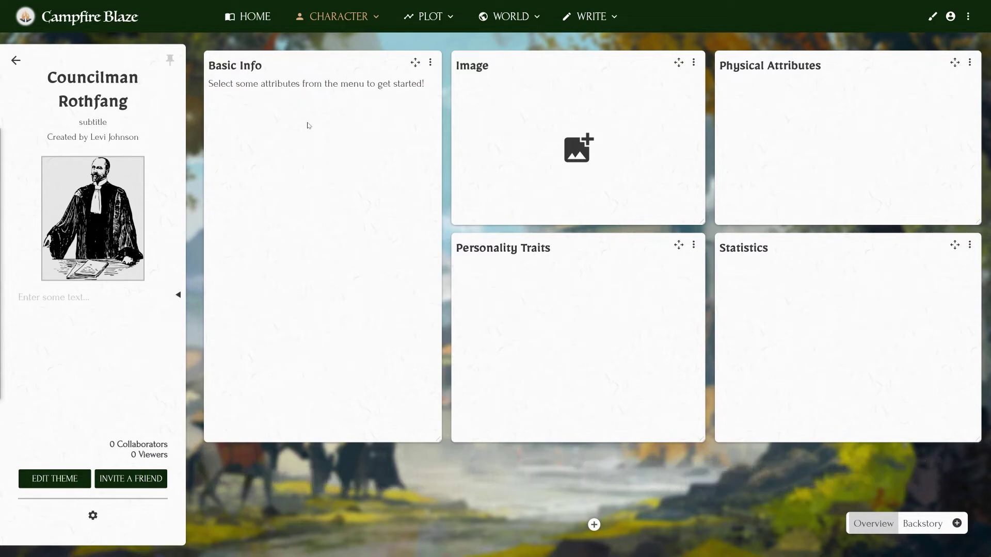
{"action": "left_click", "coordinate": [430, 62]}
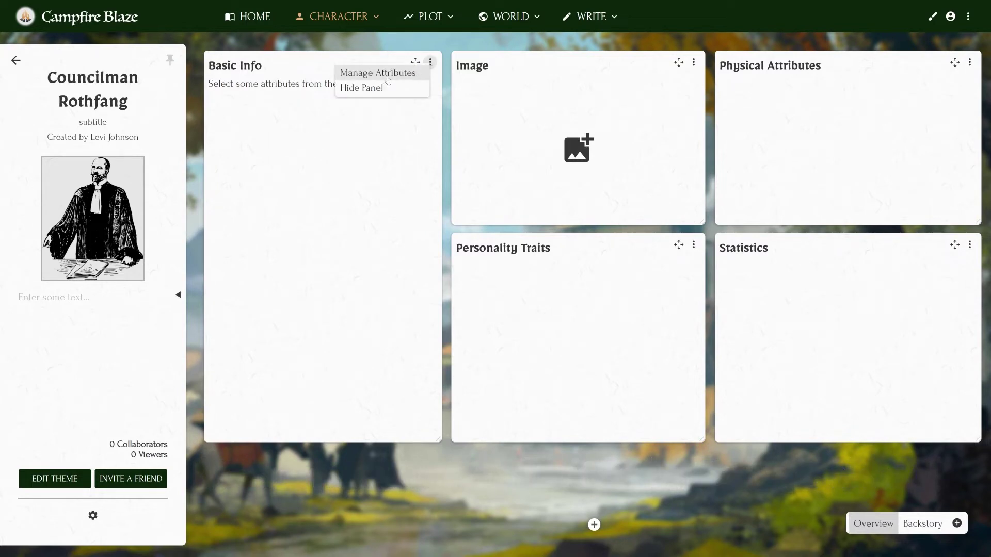
{"action": "left_click", "coordinate": [382, 72]}
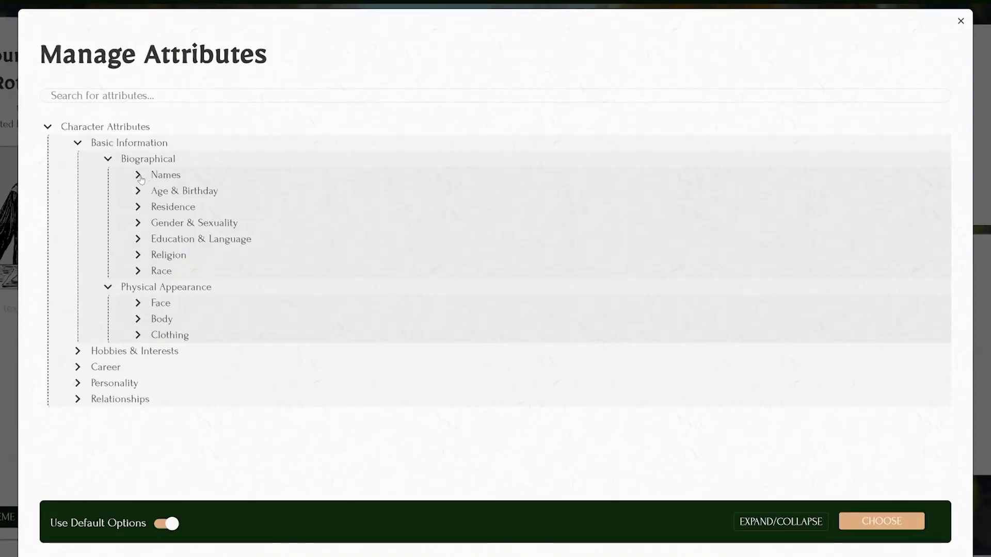
{"action": "left_click", "coordinate": [237, 176]}
{"action": "left_click", "coordinate": [256, 200]}
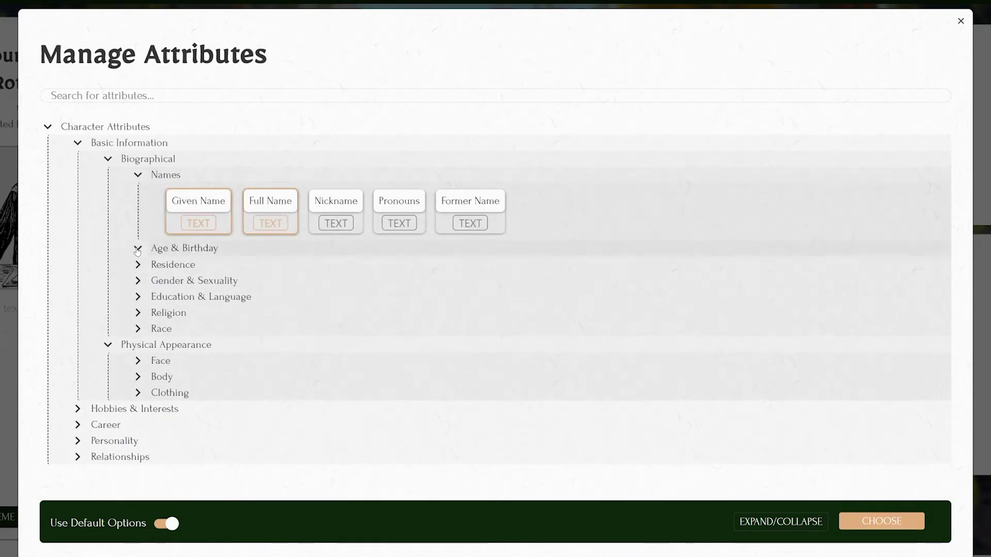
{"action": "left_click", "coordinate": [138, 248]}
{"action": "left_click", "coordinate": [138, 322]}
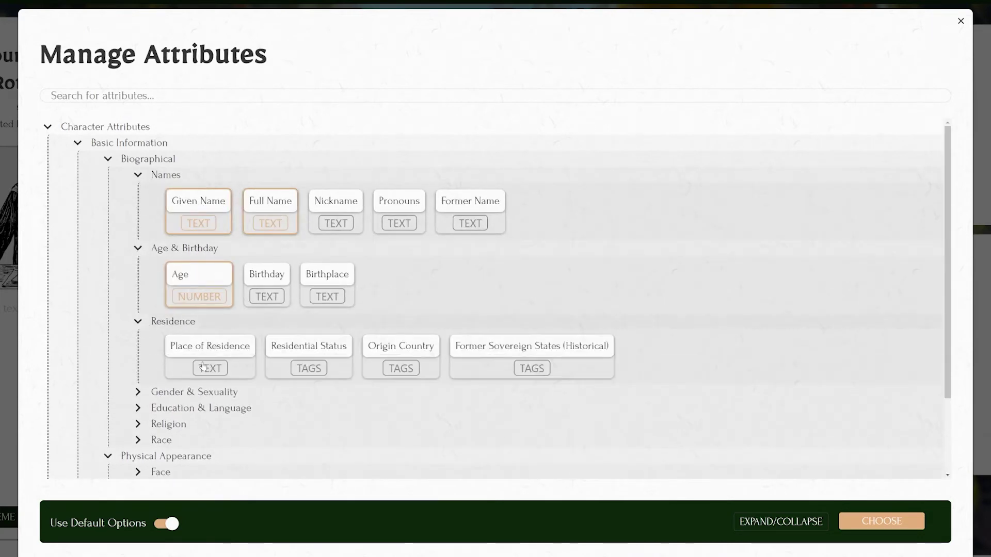
{"action": "left_click", "coordinate": [226, 353]}
Step: Add the Gender and fictional Species attributes to the selection and apply it to the Basic Info panel
{"action": "scroll", "coordinate": [226, 352], "scroll_direction": "down", "scroll_amount": 2}
{"action": "left_click", "coordinate": [139, 295]}
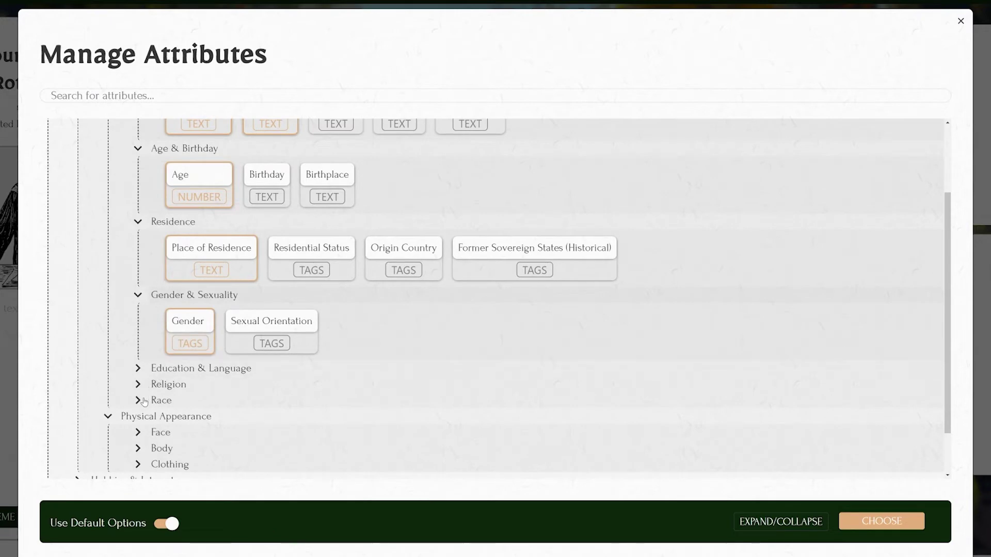
{"action": "left_click", "coordinate": [142, 401]}
{"action": "left_click", "coordinate": [175, 414]}
{"action": "scroll", "coordinate": [178, 411], "scroll_direction": "down", "scroll_amount": 3}
{"action": "left_click", "coordinate": [217, 258]}
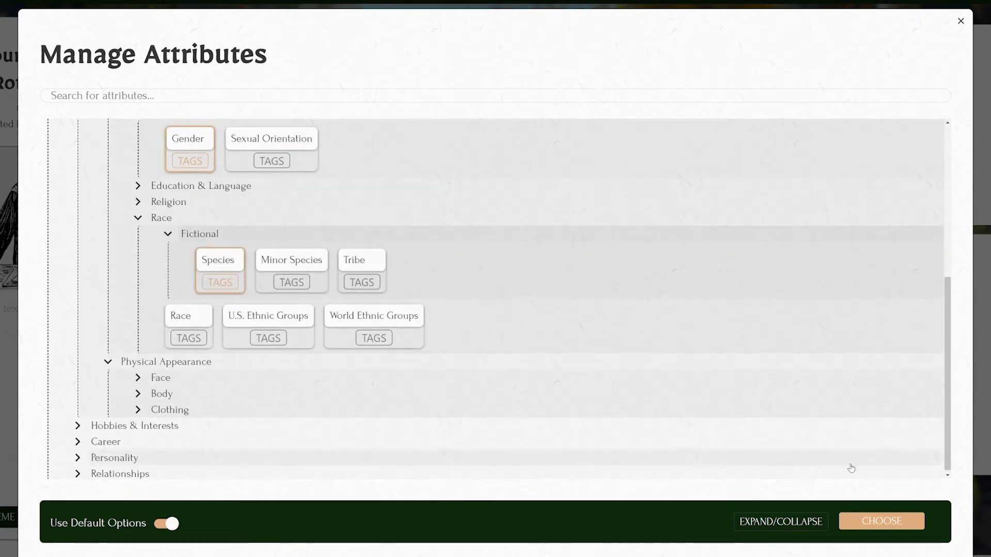
{"action": "left_click", "coordinate": [882, 521]}
Step: Fill in the councilman's given name, and his full name with the title Councilman, in Basic Info
{"action": "left_click", "coordinate": [350, 99]}
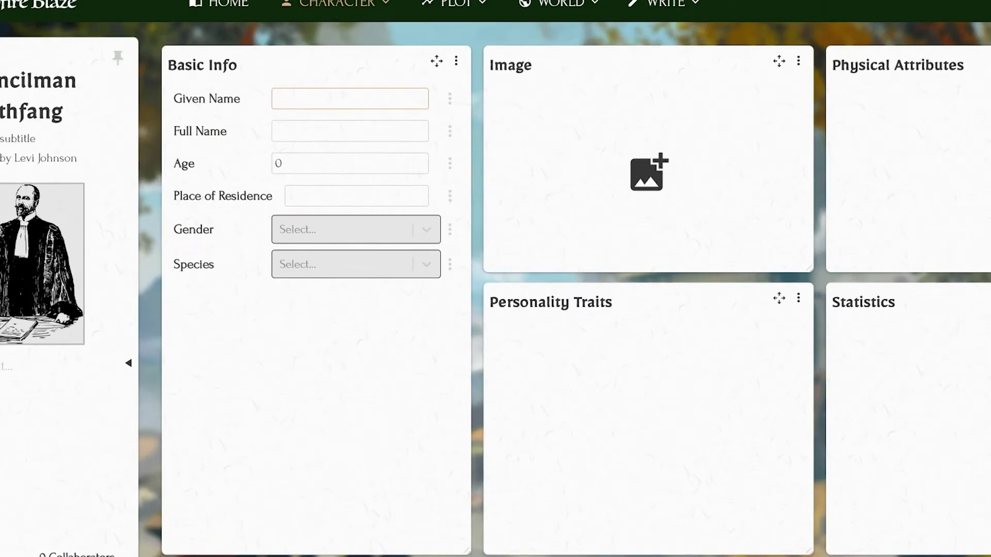
{"action": "type", "text": "Fredrick Rothfang"}
{"action": "key", "text": "Tab"}
{"action": "key", "text": "Tab"}
{"action": "type", "text": "Councilman Fredrick Rothf"}
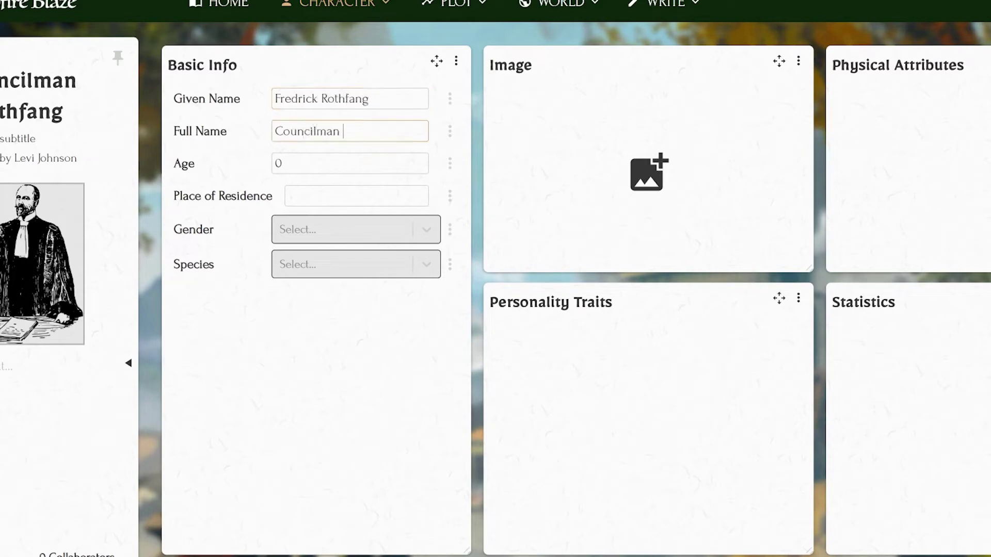
{"action": "type", "text": "ang"}
Step: Set the age to 73, place of residence to Lu-Algum, gender to Male and species to Human
{"action": "key", "text": "Tab"}
{"action": "key", "text": "Tab"}
{"action": "type", "text": "73"}
{"action": "key", "text": "Tab"}
{"action": "key", "text": "Tab"}
{"action": "type", "text": "Lu-Algum"}
{"action": "left_click", "coordinate": [356, 228]}
{"action": "left_click", "coordinate": [324, 265]}
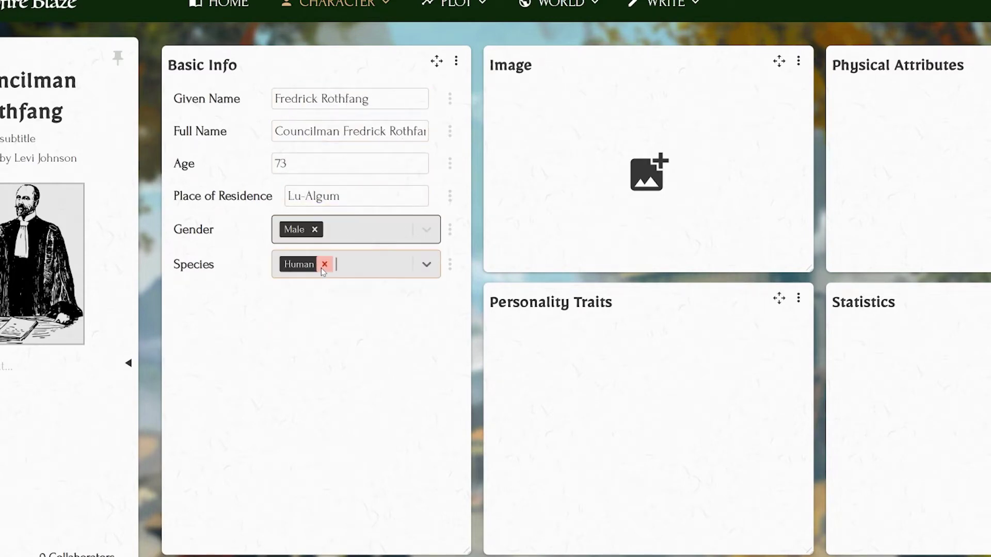
Step: Shrink the Basic Info panel to fit its fields, and place the Image panel beneath it, resized to about the same width
{"action": "left_click_drag", "start_coordinate": [467, 550], "coordinate": [450, 289]}
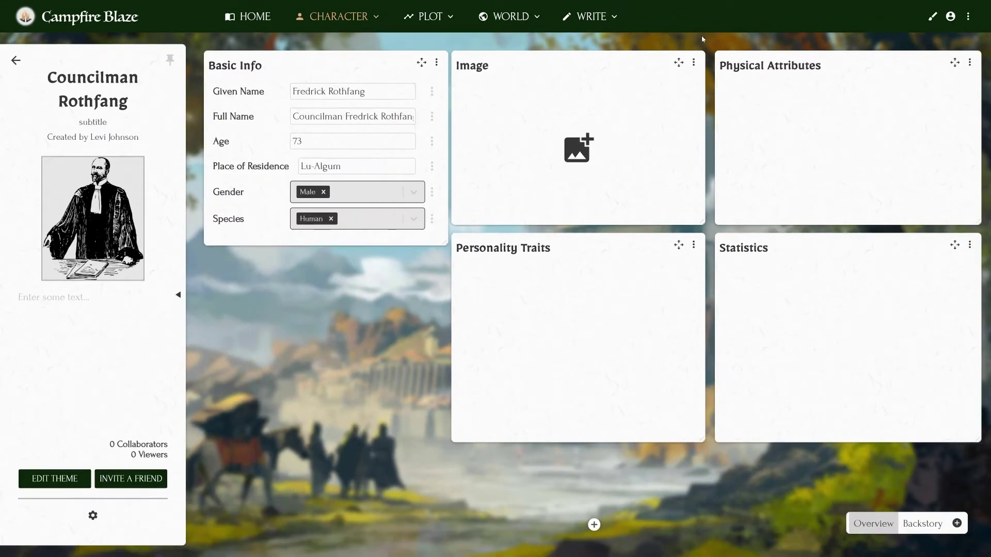
{"action": "left_click_drag", "start_coordinate": [678, 63], "coordinate": [424, 265]}
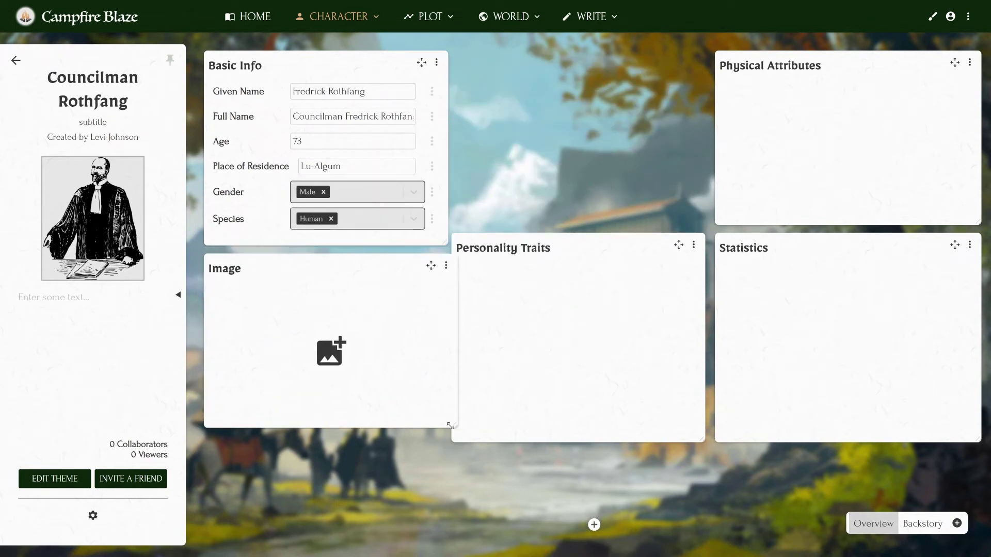
{"action": "left_click_drag", "start_coordinate": [449, 425], "coordinate": [443, 458]}
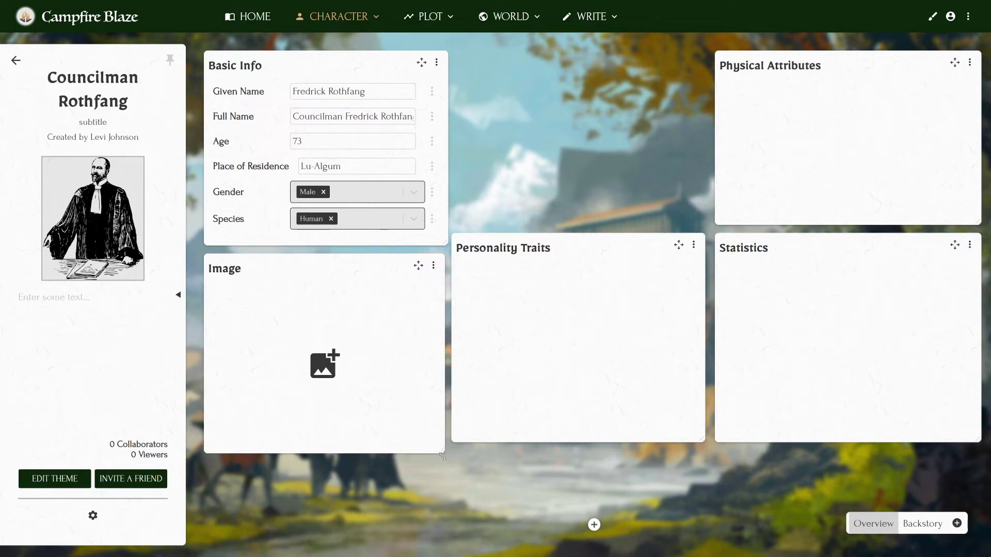
Step: Insert the robed man illustration into the Image panel
{"action": "left_click", "coordinate": [324, 365]}
{"action": "left_click", "coordinate": [467, 291]}
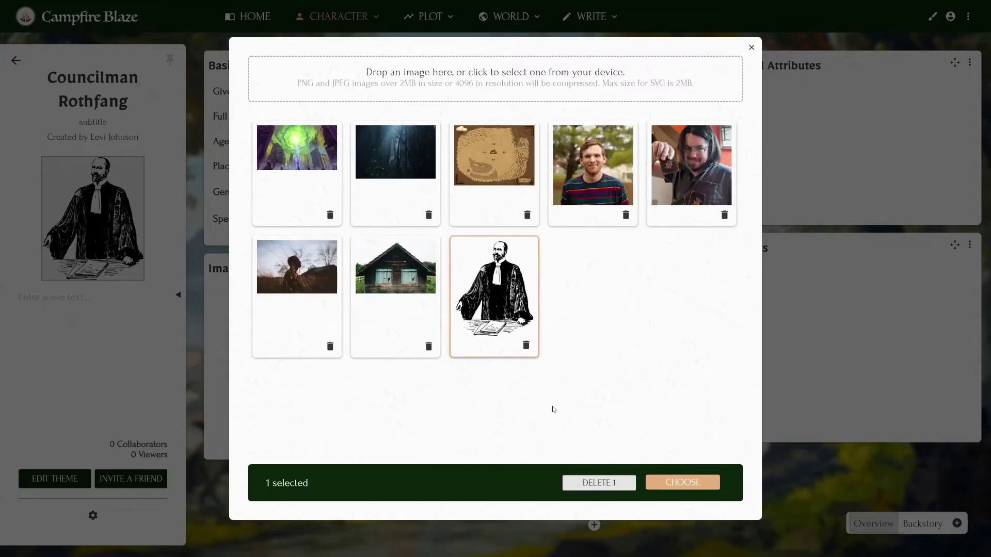
{"action": "left_click", "coordinate": [674, 484]}
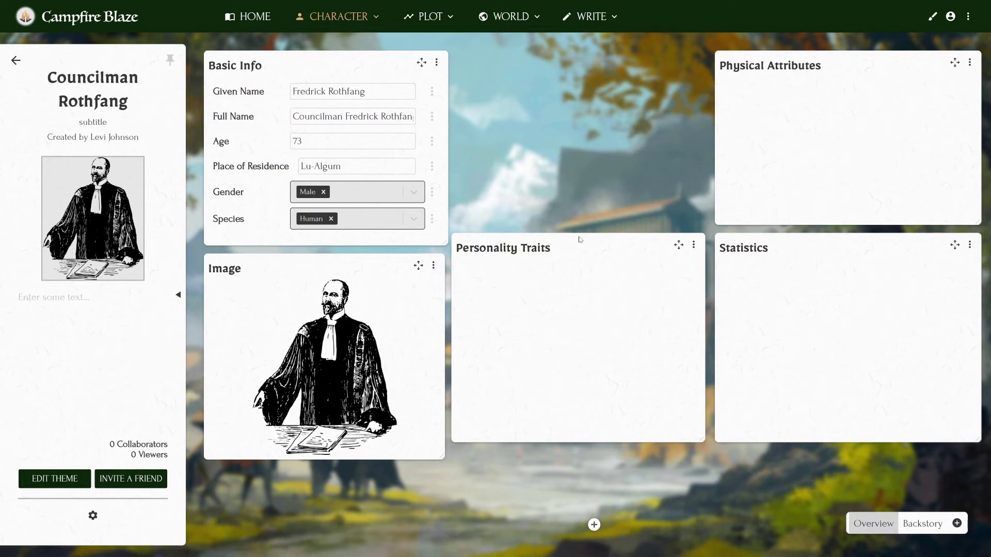
Step: Move the Personality Traits panel up beside Basic Info and resize it to line up with that panel's lower edge
{"action": "left_click_drag", "start_coordinate": [678, 245], "coordinate": [679, 61]}
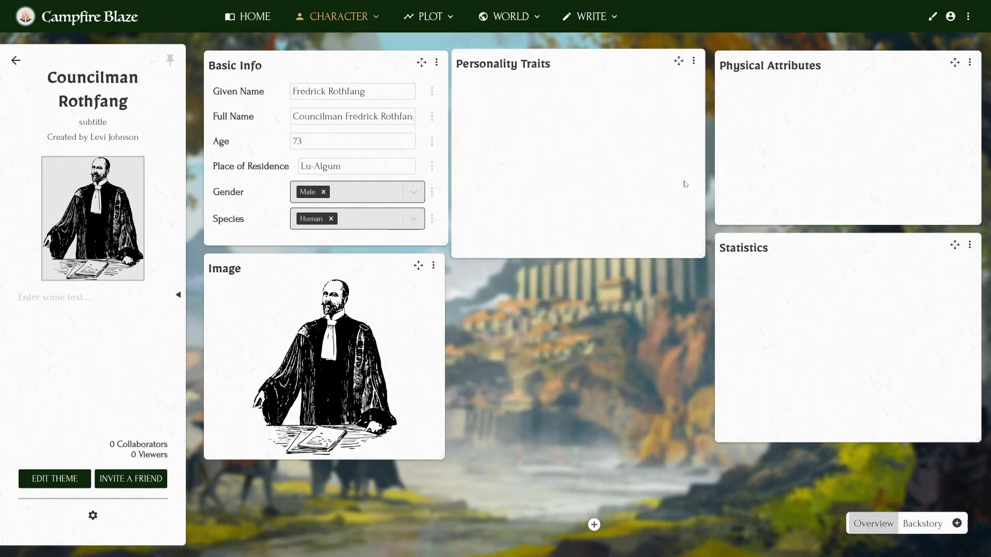
{"action": "left_click_drag", "start_coordinate": [703, 257], "coordinate": [706, 251]}
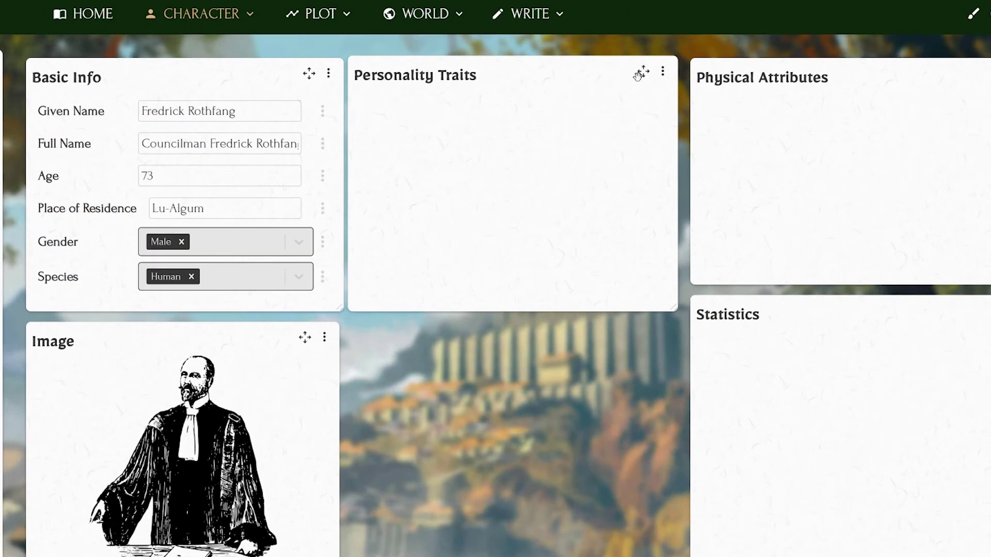
Step: Add the personality trait "Lu-Algum Independence" with the description "Doesn't see the town as part of the Empire"
{"action": "left_click", "coordinate": [694, 61]}
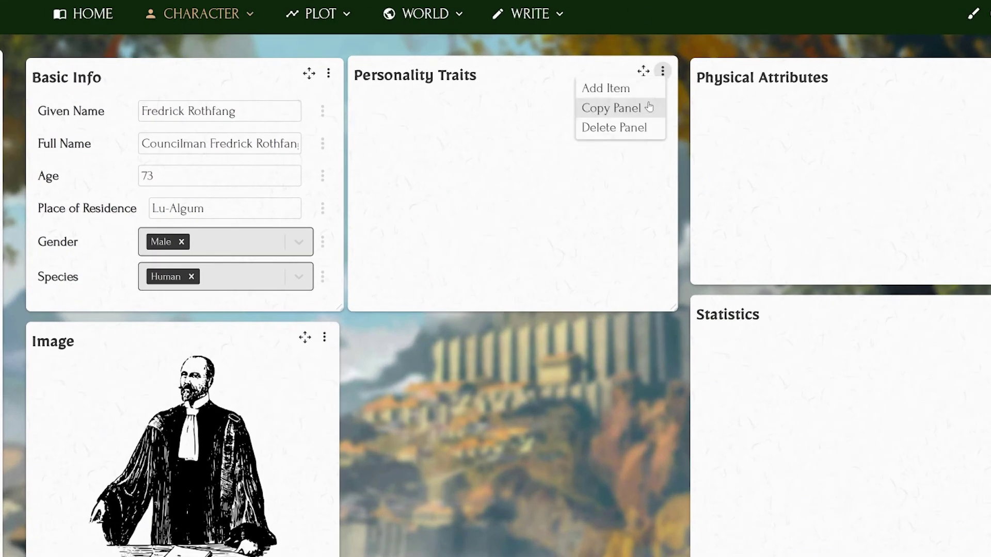
{"action": "left_click", "coordinate": [635, 90]}
{"action": "type", "text": "Lu-"}
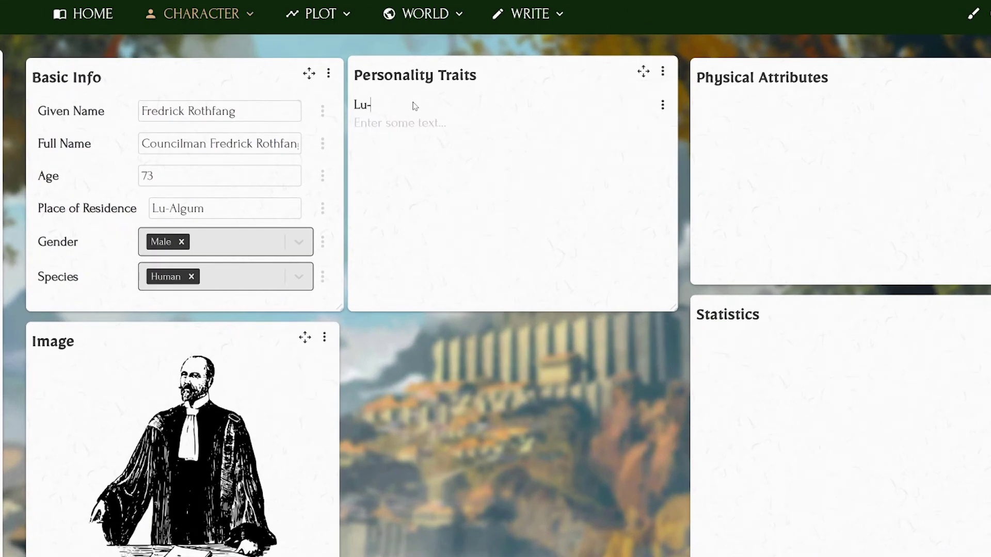
{"action": "type", "text": "Algum Independence"}
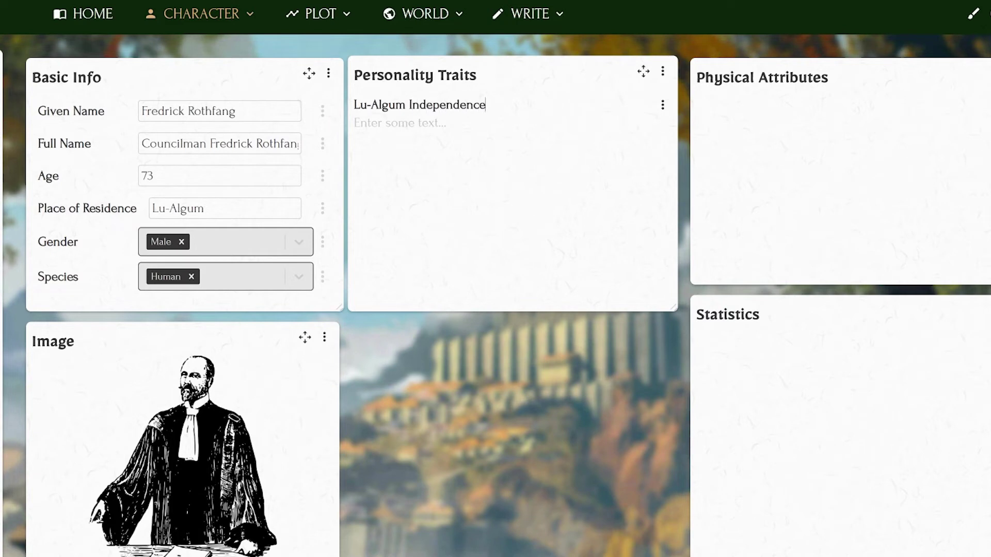
{"action": "key", "text": "Tab"}
{"action": "type", "text": "Doesn't see the town as part of the Empire"}
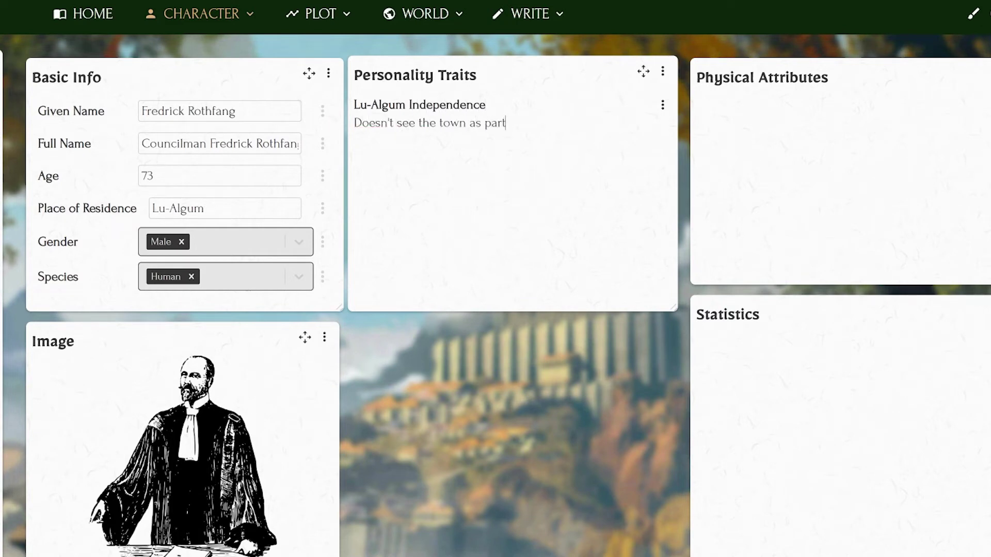
Step: Add the personality trait "Fancy Speech" with the description "He talk good"
{"action": "key", "text": "Return"}
{"action": "type", "text": "Fancy Speech"}
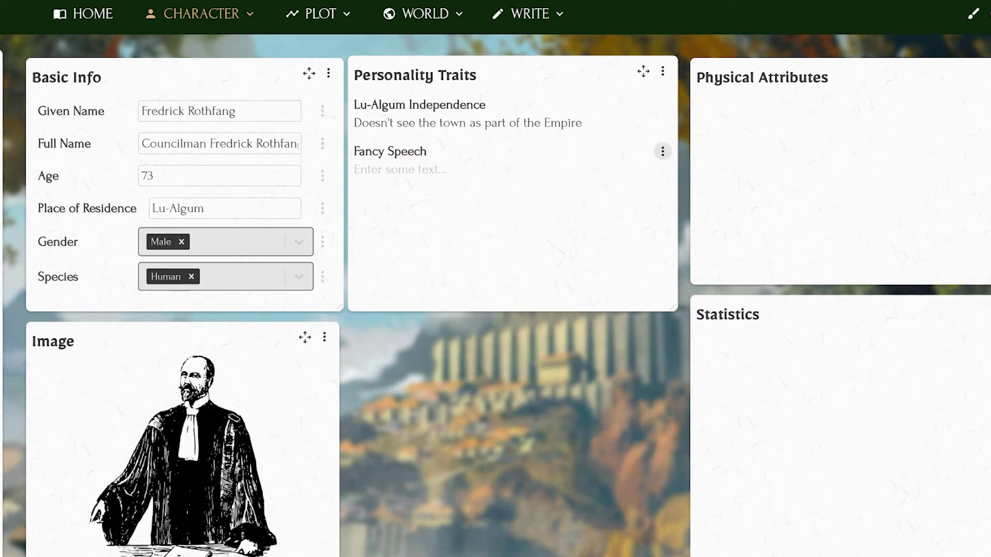
{"action": "key", "text": "Tab"}
{"action": "type", "text": "He talk good"}
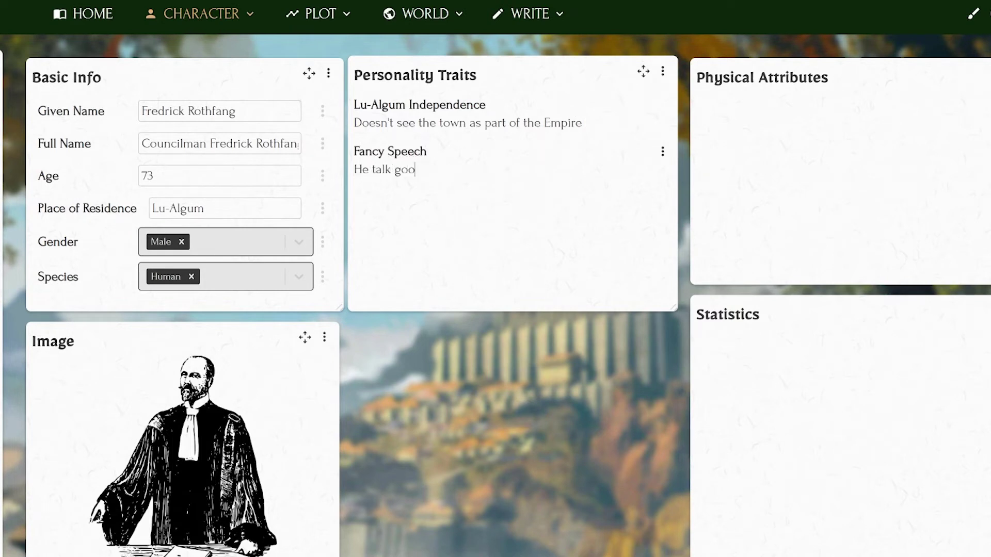
Step: Add the personality trait "Kind but Stern" with the description "He's nice, but he knows what he wants"
{"action": "key", "text": "Return"}
{"action": "type", "text": "Kind bst Ster"}
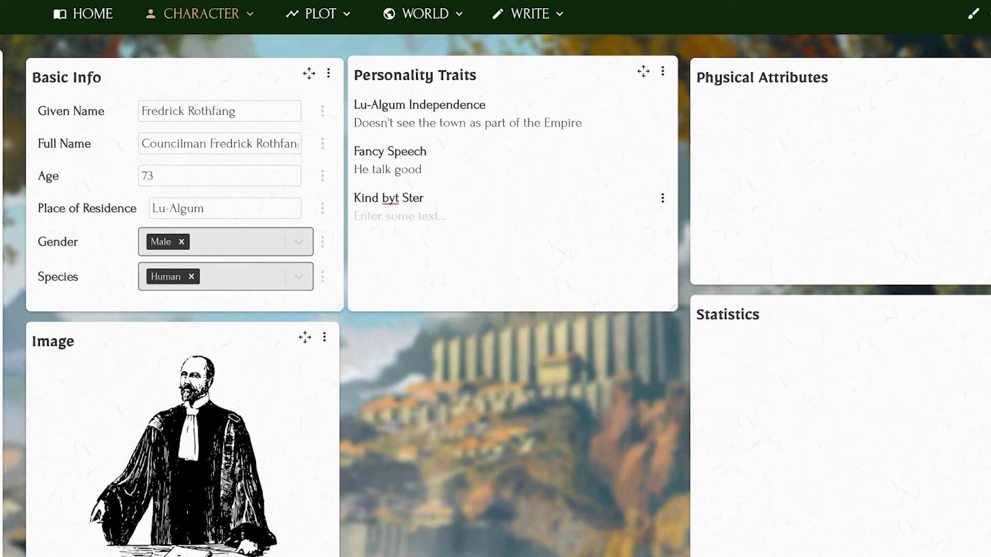
{"action": "key", "text": "BackSpace"}
{"action": "key", "text": "BackSpace"}
{"action": "key", "text": "BackSpace"}
{"action": "key", "text": "BackSpace"}
{"action": "key", "text": "BackSpace"}
{"action": "key", "text": "BackSpace"}
{"action": "key", "text": "BackSpace"}
{"action": "type", "text": "ut Stern"}
{"action": "key", "text": "Tab"}
{"action": "key", "text": "Tab"}
{"action": "type", "text": "He's nice, but he knows what he wants"}
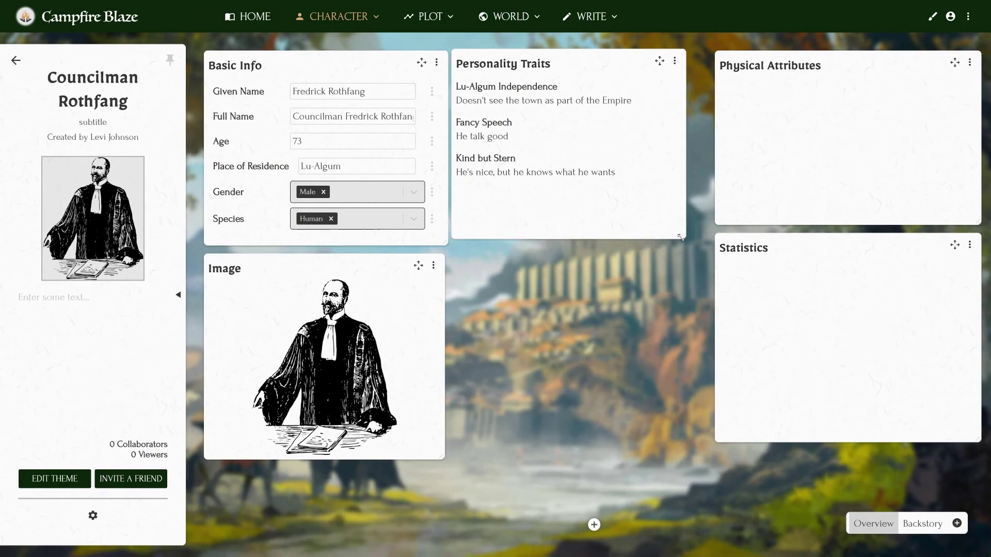
Step: Narrow the Personality Traits panel and space it from Basic Info, and place a smaller Physical Attributes panel beneath it, level with the Image panel
{"action": "left_click_drag", "start_coordinate": [680, 237], "coordinate": [611, 243]}
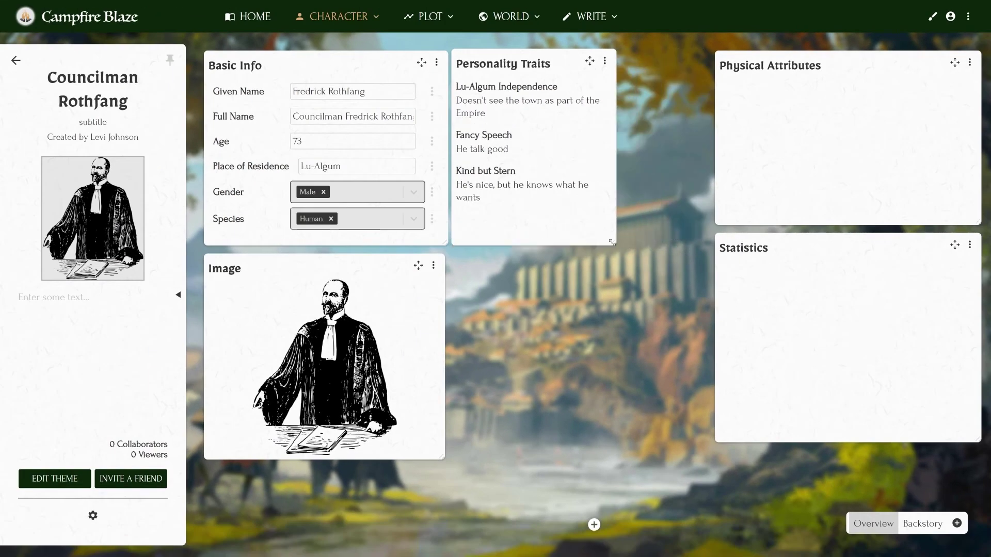
{"action": "left_click_drag", "start_coordinate": [590, 61], "coordinate": [596, 61]}
{"action": "left_click_drag", "start_coordinate": [955, 62], "coordinate": [694, 266]}
{"action": "left_click_drag", "start_coordinate": [716, 424], "coordinate": [653, 455]}
Step: Add the physical attribute "White Hair" with the description "Thinning from old age"
{"action": "type", "text": "White Hair"}
{"action": "key", "text": "Tab"}
{"action": "key", "text": "Tab"}
{"action": "type", "text": "Patrial"}
{"action": "key", "text": "BackSpace"}
{"action": "key", "text": "BackSpace"}
{"action": "key", "text": "BackSpace"}
{"action": "key", "text": "BackSpace"}
{"action": "key", "text": "BackSpace"}
{"action": "key", "text": "BackSpace"}
{"action": "key", "text": "BackSpace"}
{"action": "type", "text": "Thinning from old age"}
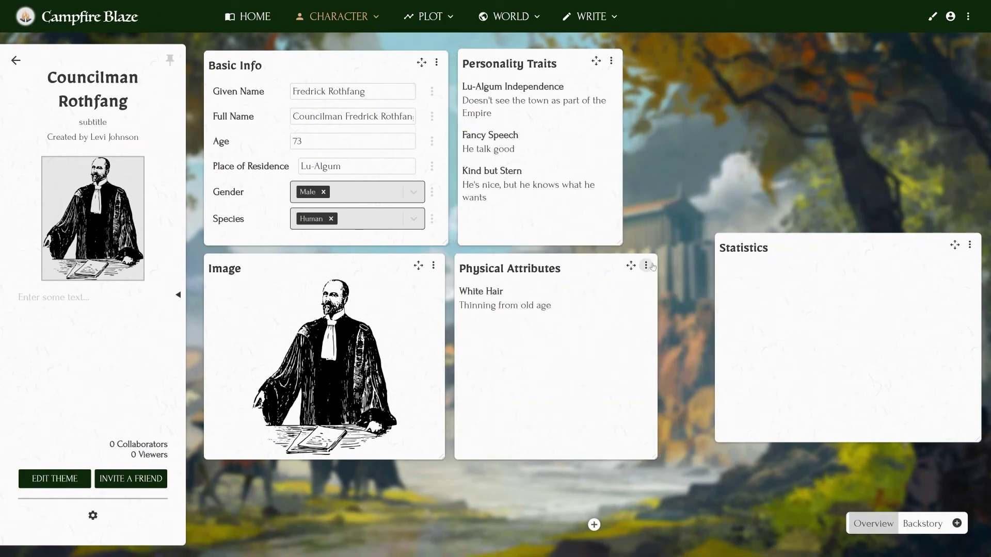
Step: Add the physical attribute "Council Cloak" with the description "Rarely will you see him during the day without his cloak on."
{"action": "key", "text": "Return"}
{"action": "type", "text": "Council Cloak"}
{"action": "key", "text": "Tab"}
{"action": "key", "text": "Tab"}
{"action": "type", "text": "Rarely will you see him during the day without his cloak on."}
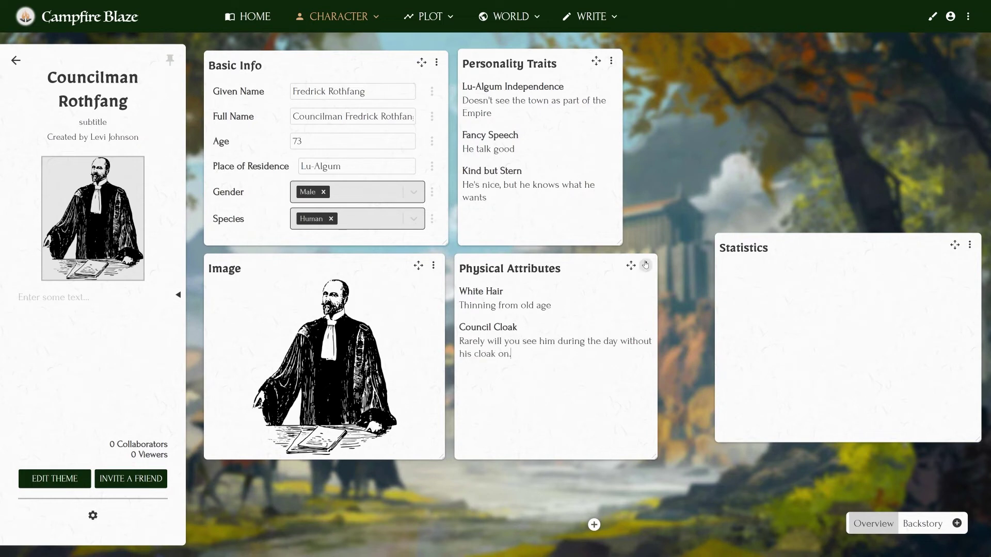
Step: Add the physical attribute "Thin" with the description "He is a skinny man of average height"
{"action": "key", "text": "Return"}
{"action": "type", "text": "Thin"}
{"action": "key", "text": "Tab"}
{"action": "key", "text": "Tab"}
{"action": "type", "text": "He is a skinny man of average height"}
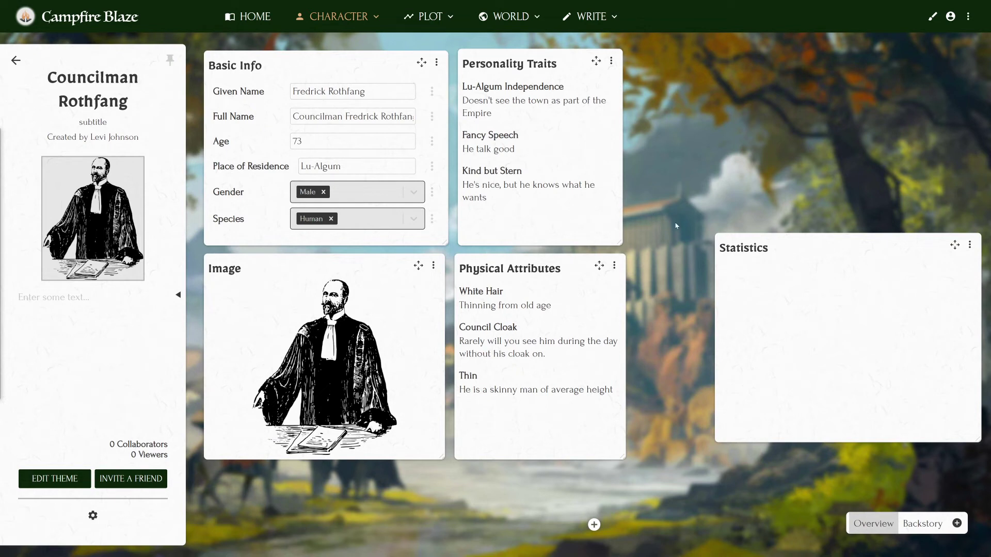
Step: Delete the Statistics panel, and add a Links panel placed beside Personality Traits
{"action": "left_click", "coordinate": [970, 245]}
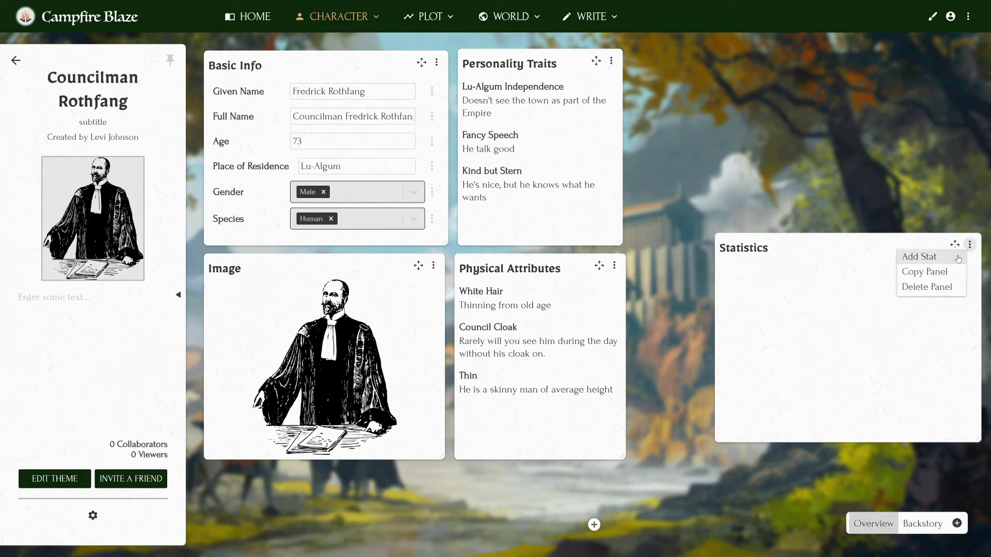
{"action": "left_click", "coordinate": [942, 292]}
{"action": "left_click", "coordinate": [594, 525]}
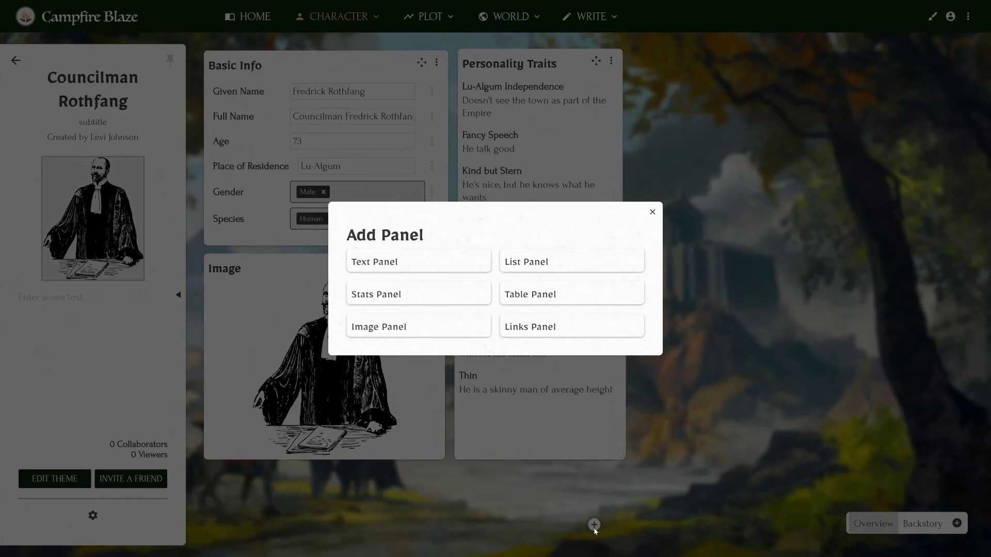
{"action": "left_click", "coordinate": [569, 329]}
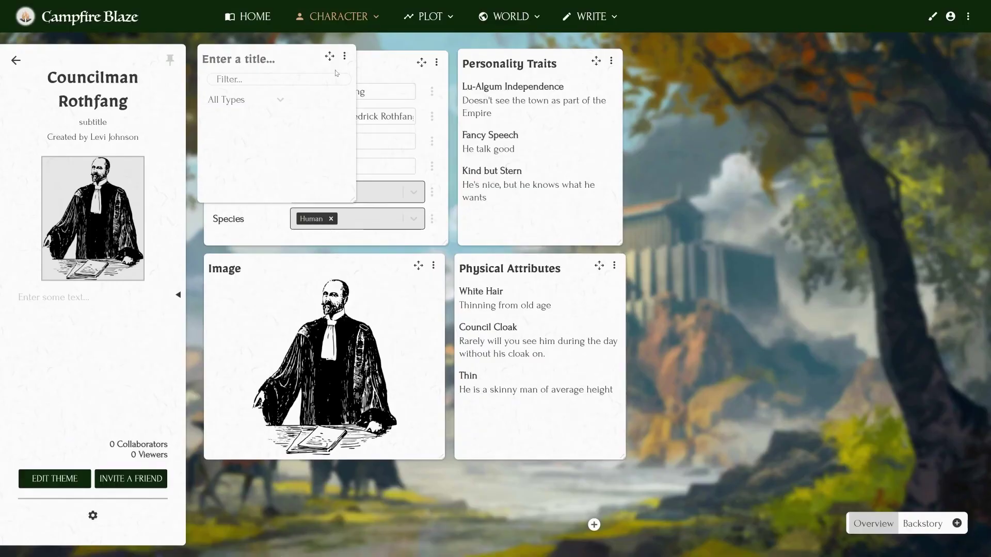
{"action": "left_click_drag", "start_coordinate": [326, 56], "coordinate": [795, 84]}
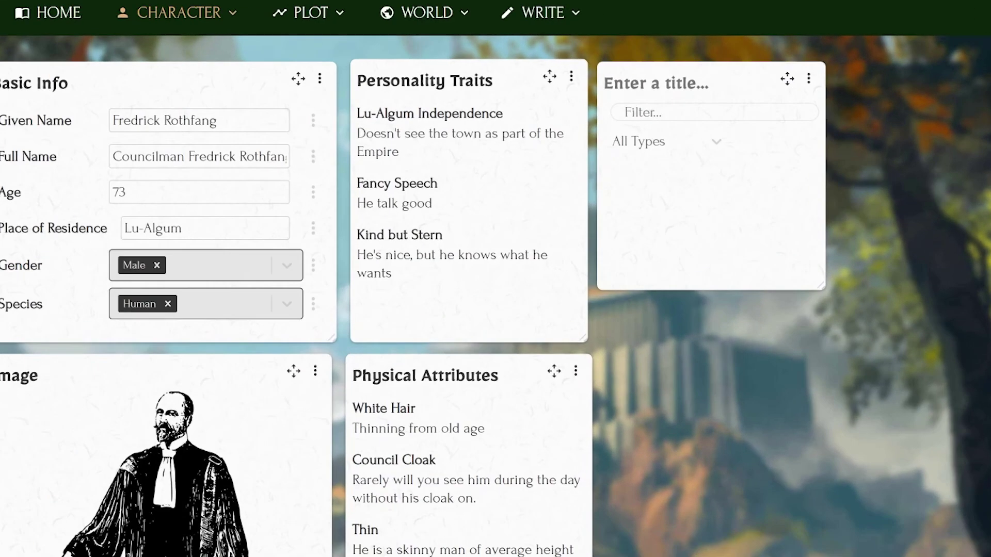
Step: Title the new Links panel "Events" and filter it to the Event type
{"action": "type", "text": "Events"}
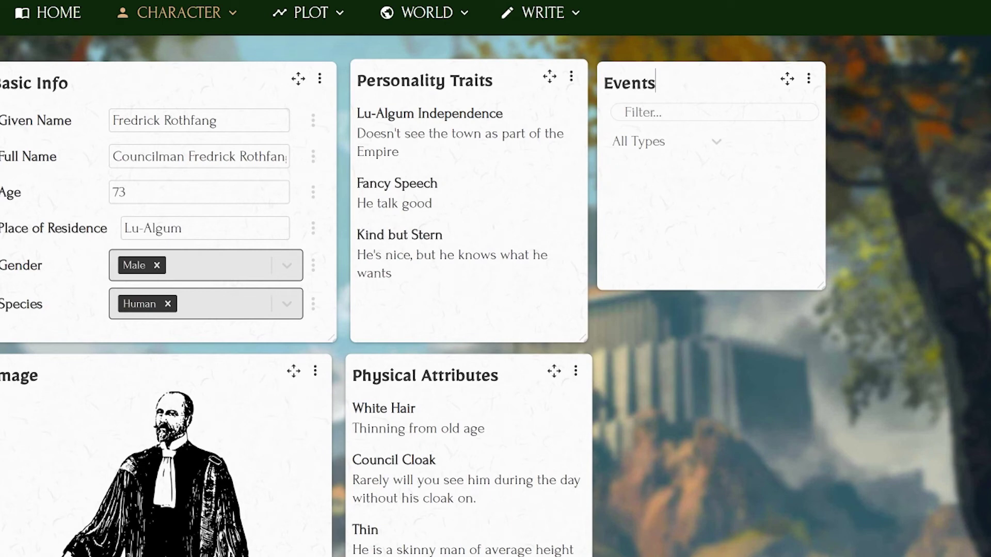
{"action": "left_click", "coordinate": [665, 142]}
{"action": "scroll", "coordinate": [725, 295], "scroll_direction": "down", "scroll_amount": 3}
{"action": "scroll", "coordinate": [725, 296], "scroll_direction": "up", "scroll_amount": 3}
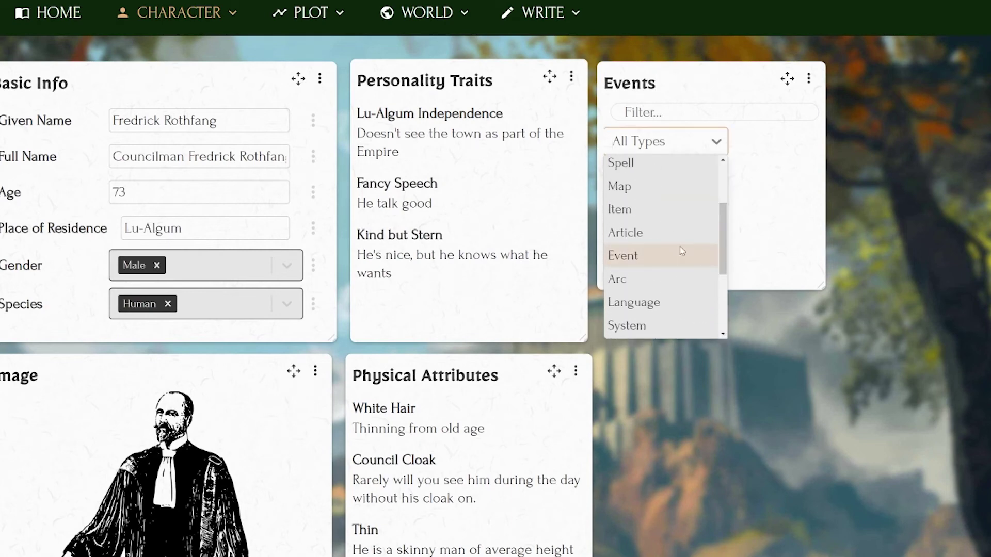
{"action": "left_click", "coordinate": [651, 251]}
Step: Link the event "The Town of Lu-Algum" in the Events panel, and describe the councilman's disagreement about sending a character to Eastrock
{"action": "left_click", "coordinate": [808, 79]}
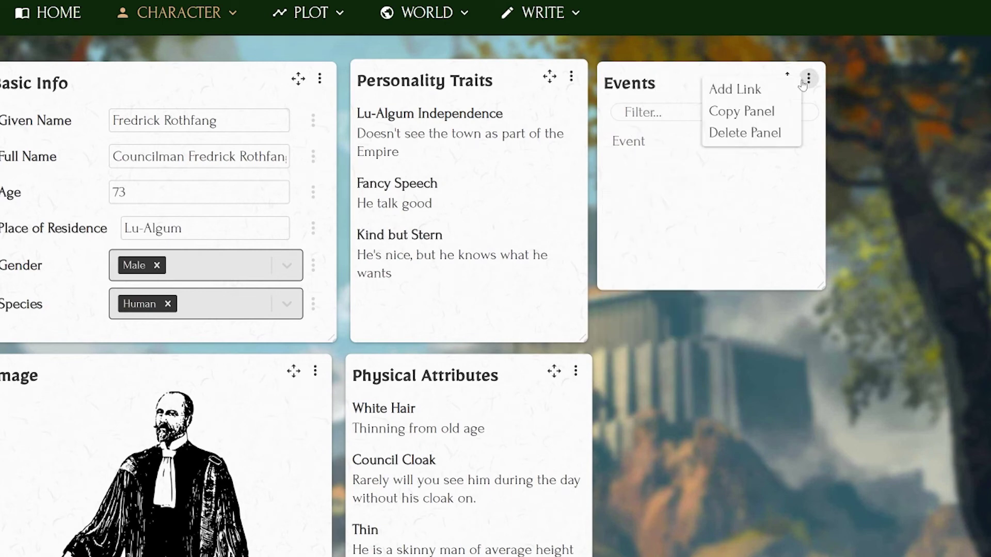
{"action": "left_click", "coordinate": [735, 88]}
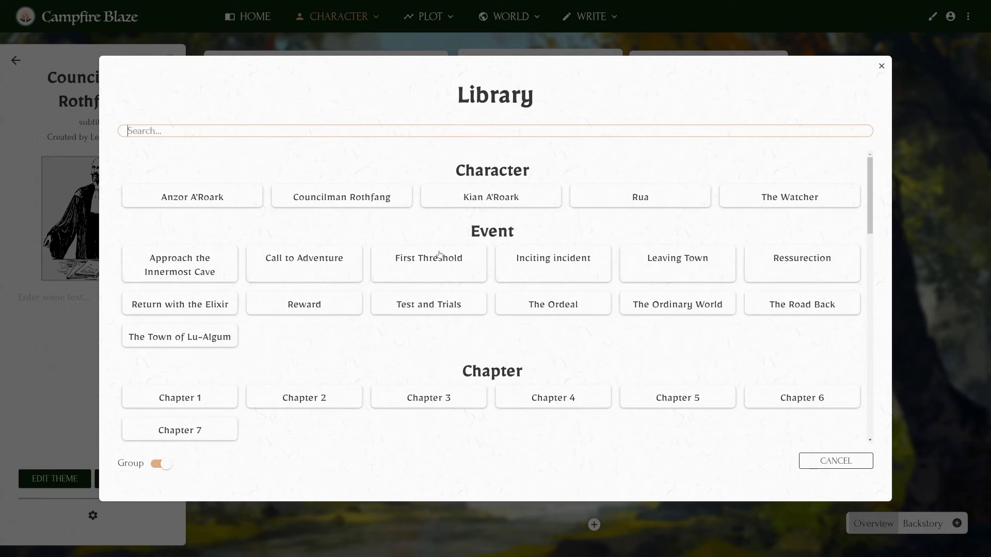
{"action": "left_click", "coordinate": [212, 343]}
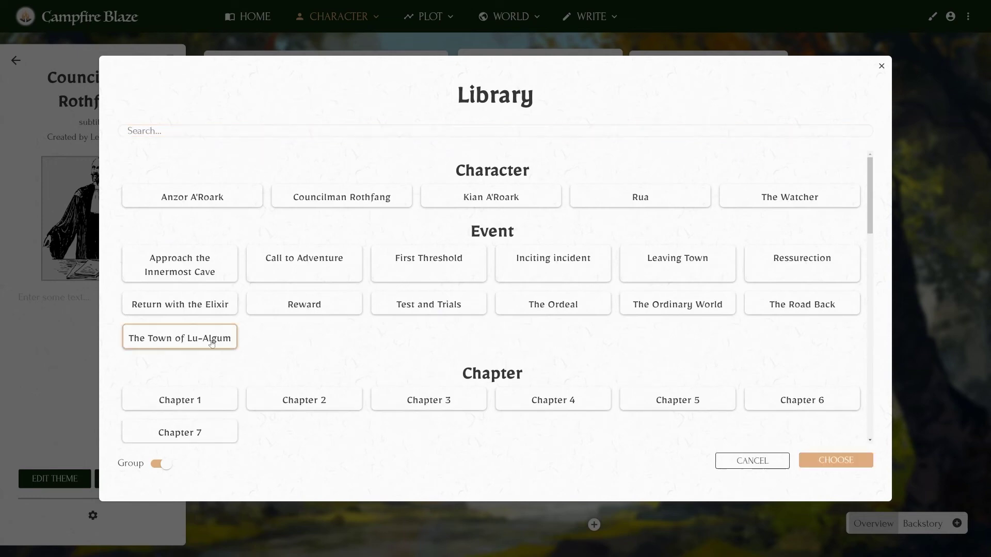
{"action": "left_click", "coordinate": [820, 459]}
{"action": "type", "text": "Rothfang disagrees with Kian to"}
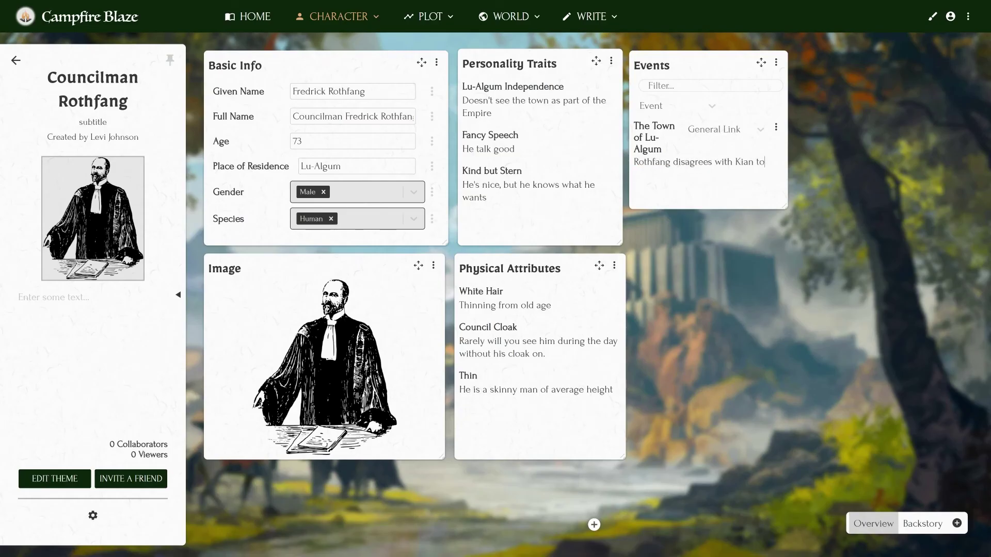
{"action": "type", "text": " send Anzor to Eastrock."}
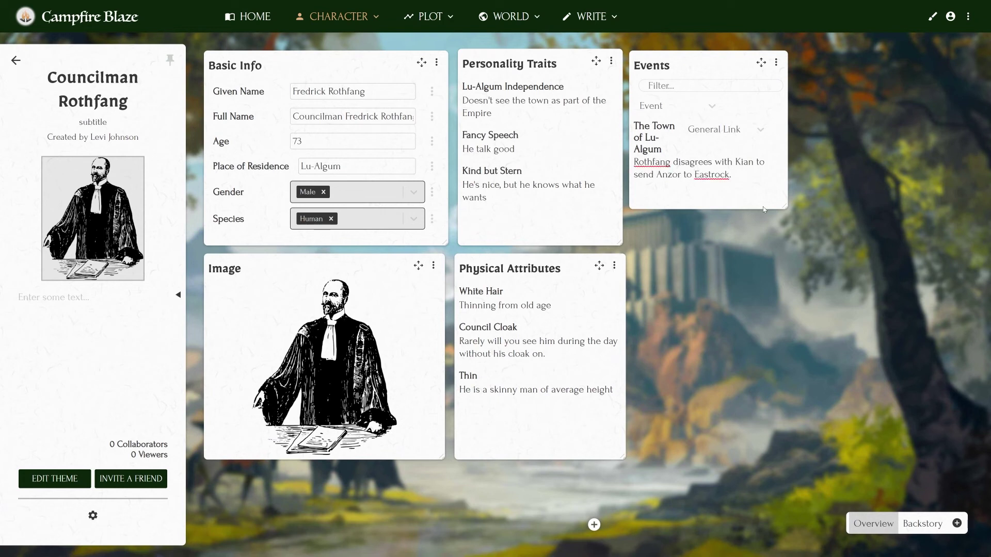
Step: Extend the Events panel down to about the lower edge of Physical Attributes, widen it slightly and space it from the neighbouring panels
{"action": "left_click_drag", "start_coordinate": [784, 208], "coordinate": [797, 457]}
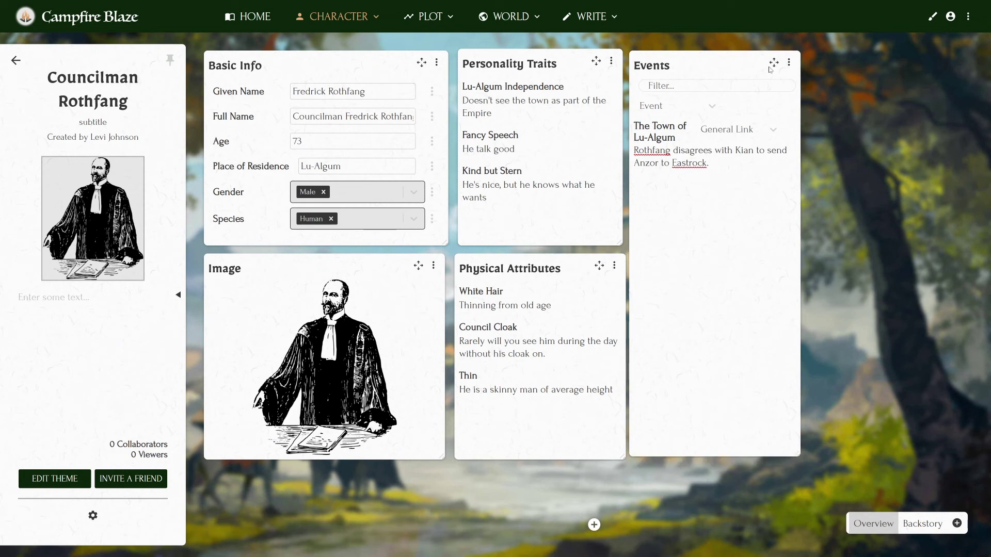
{"action": "left_click_drag", "start_coordinate": [774, 63], "coordinate": [779, 63]}
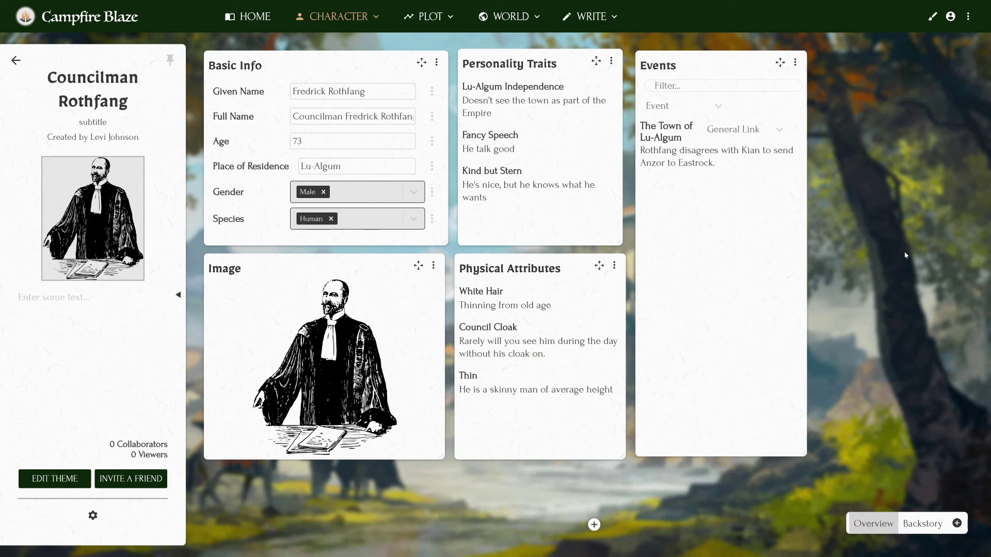